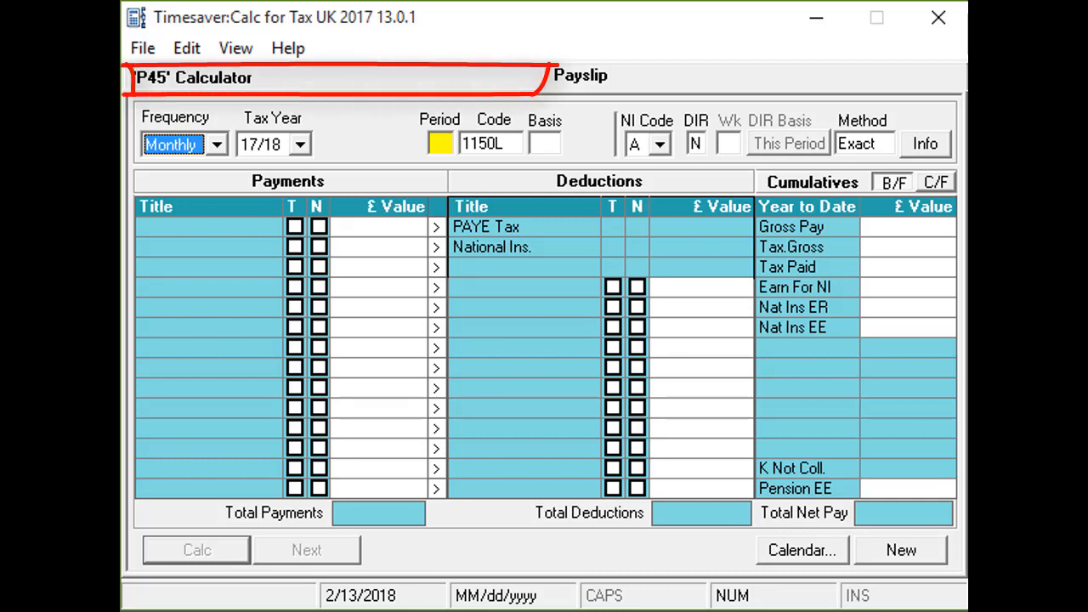
In the P45 calculator, set the pay frequency to Monthly and the tax month number to 1.
click(294, 81)
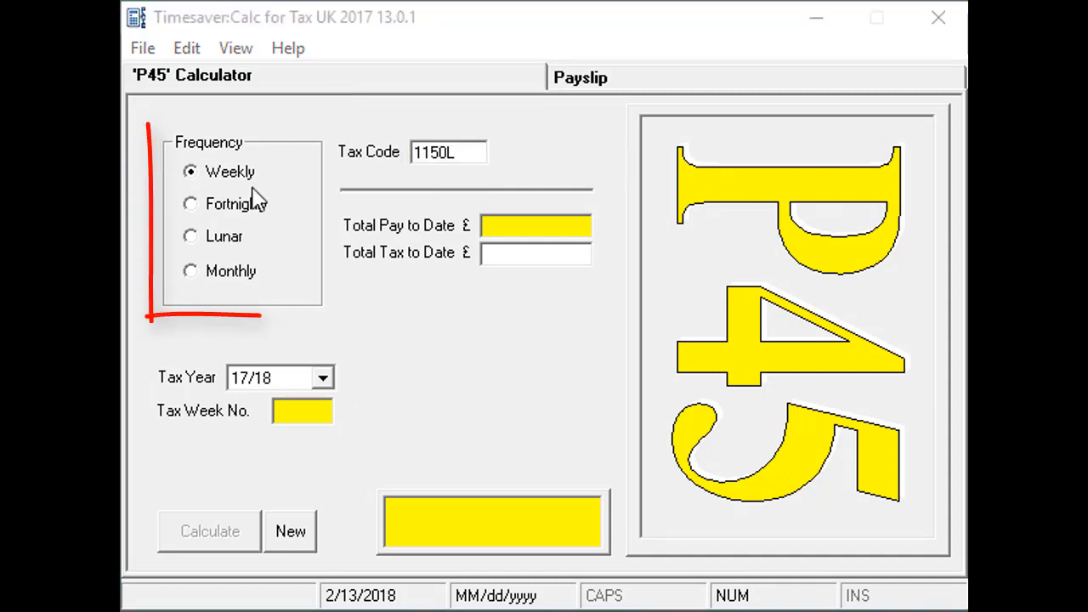
click(193, 274)
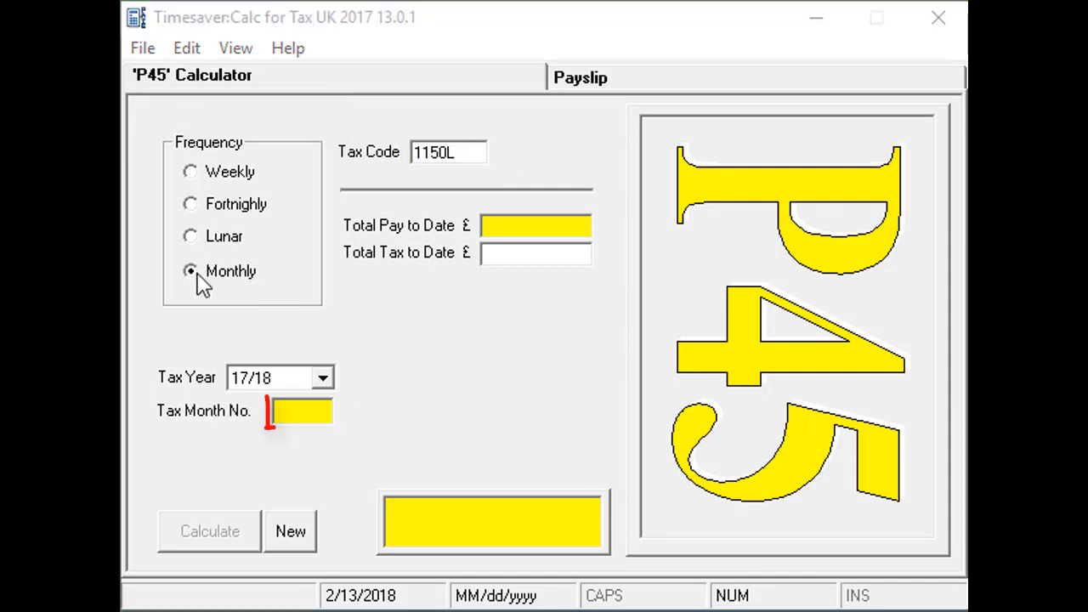
click(296, 410)
text(1)
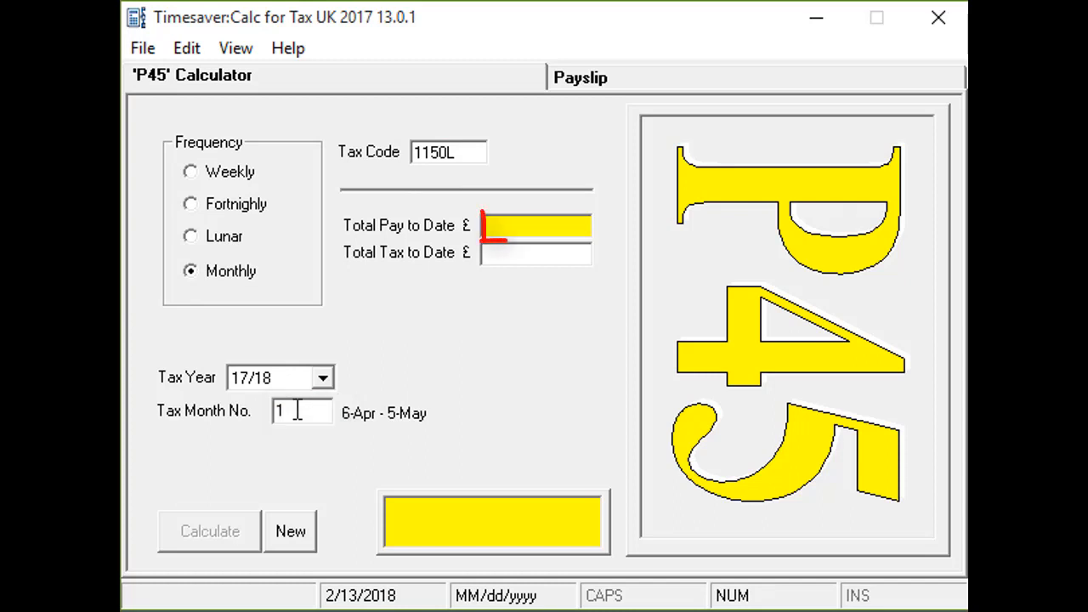
Enter a total pay to date of £3,000 and total tax to date of £408, and calculate the P45 tax.
click(495, 228)
text(3,00)
text(000)
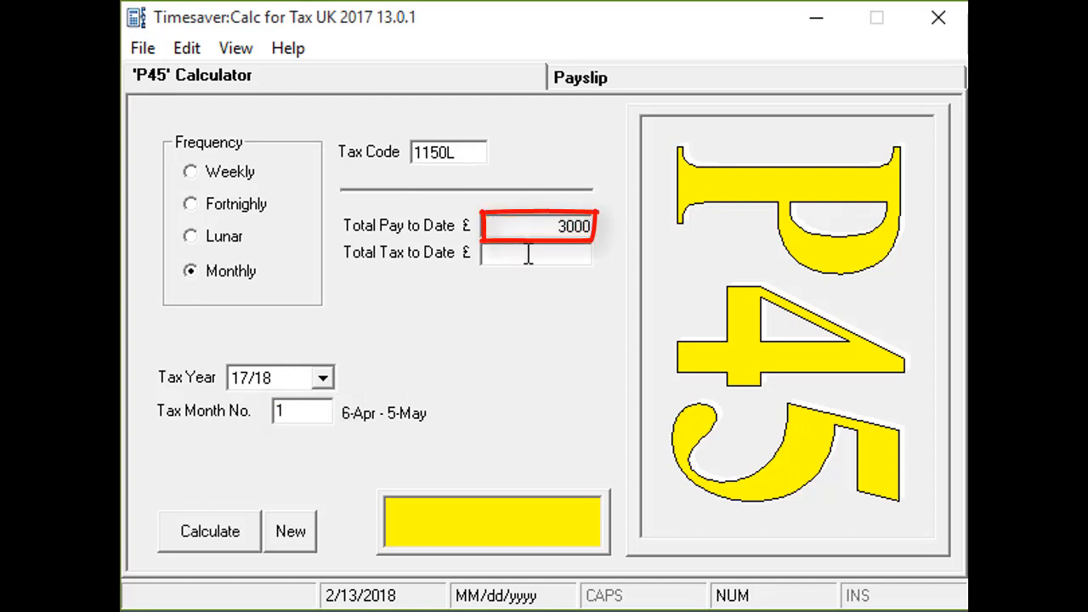
click(528, 254)
text(408)
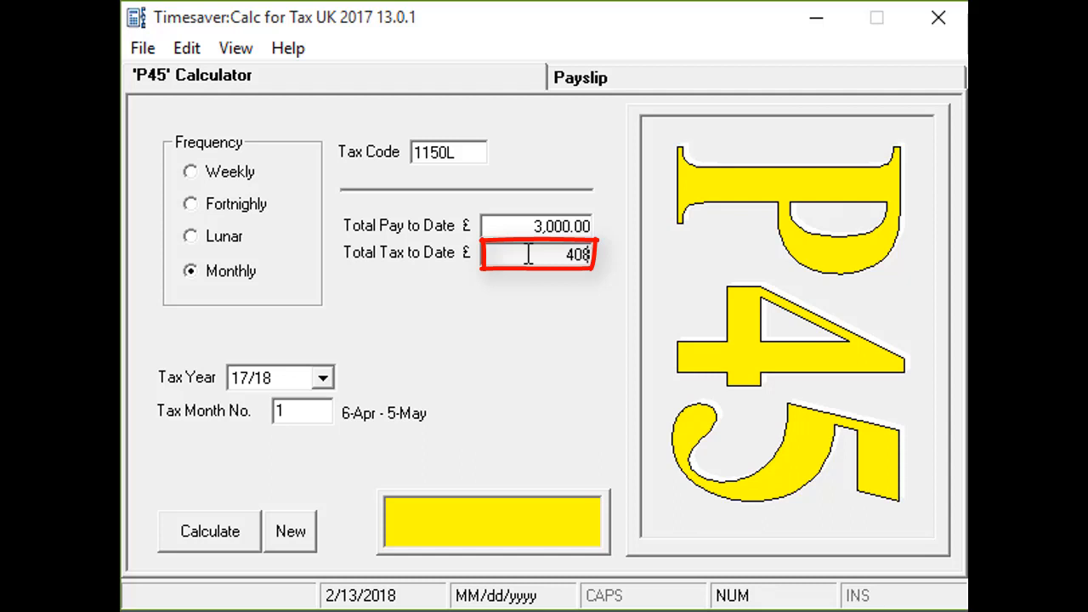
click(220, 546)
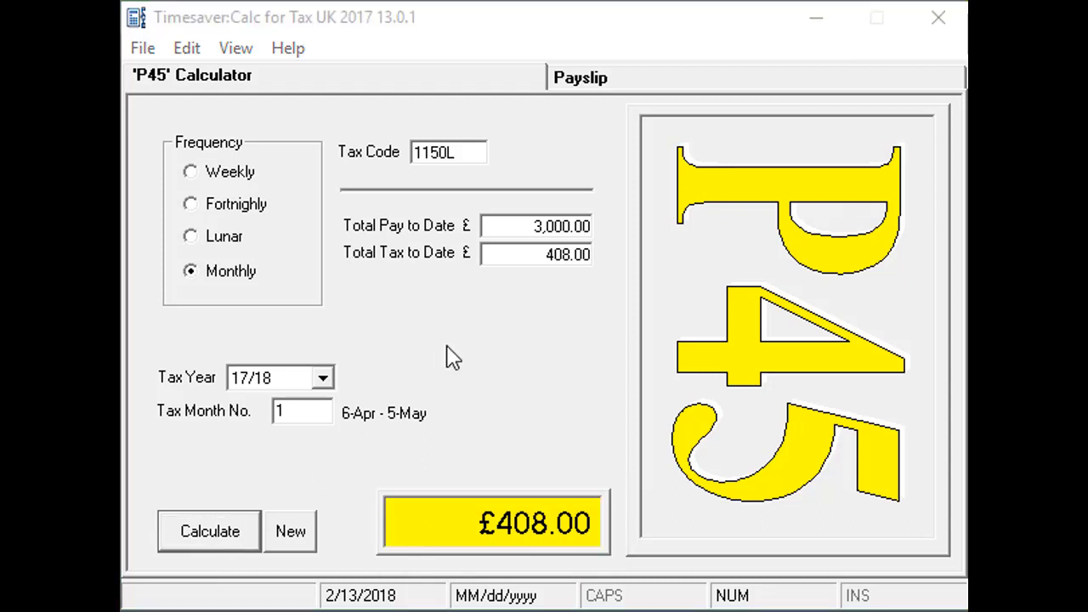
Set the P45 total tax to date to £407, recalculate, and dismiss the comparison message.
click(565, 255)
key(BackSpace)
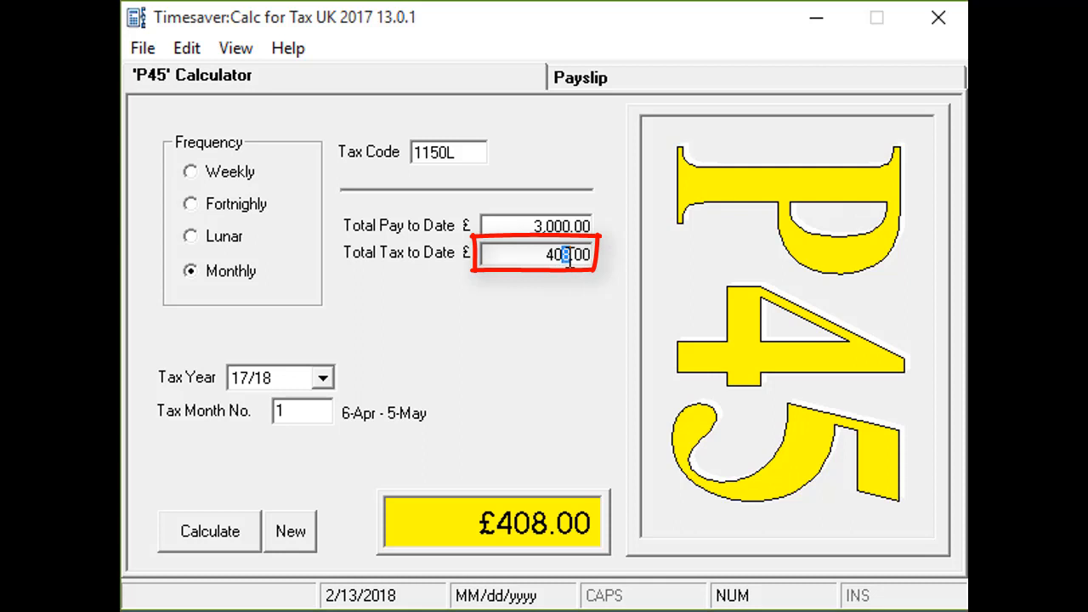
text(7)
click(238, 543)
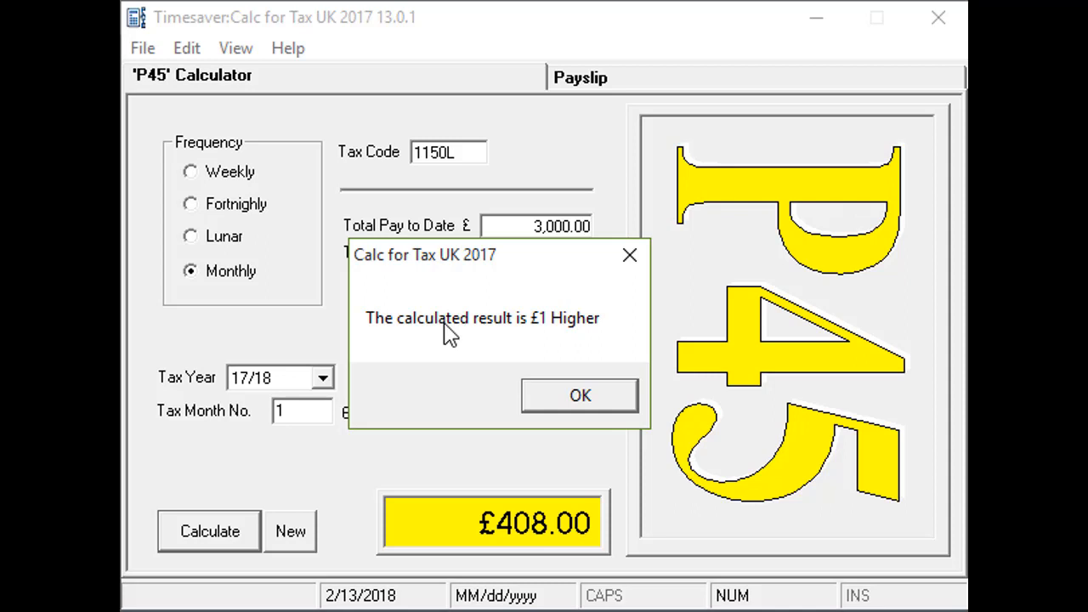
click(230, 549)
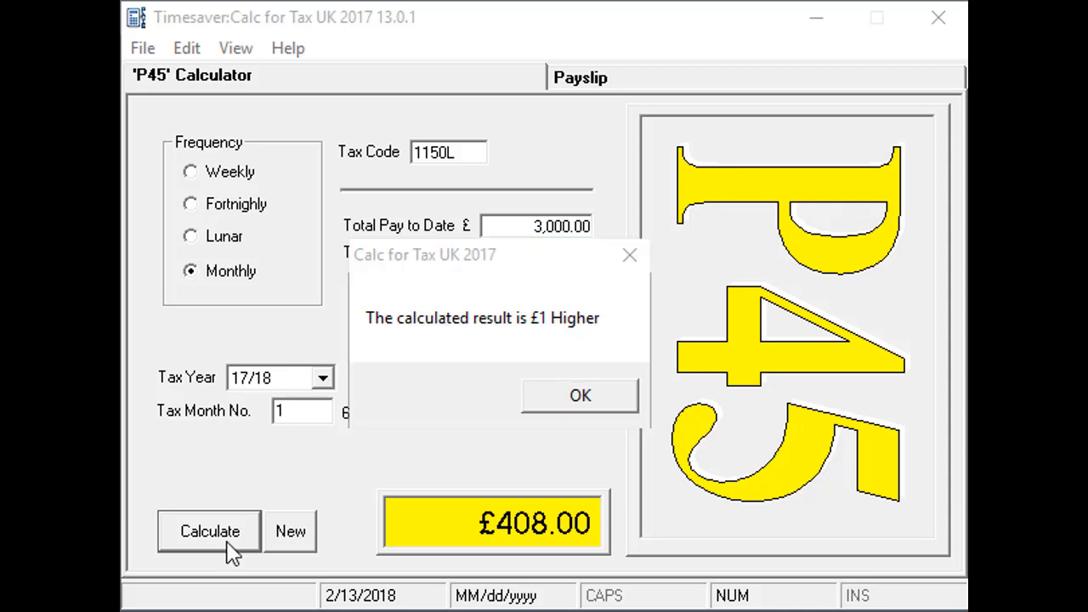
click(594, 400)
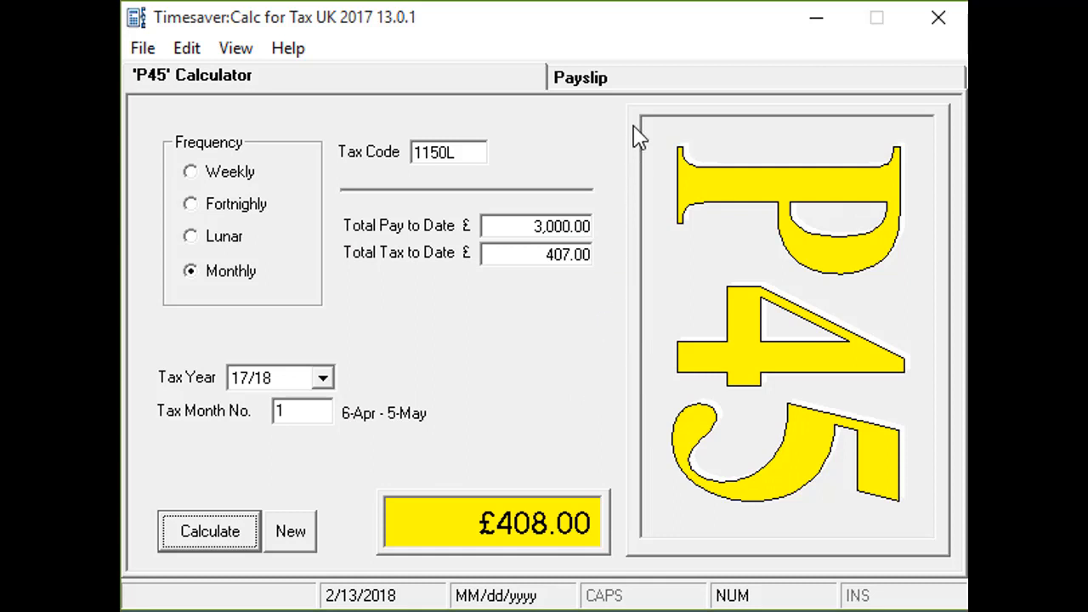
On the payslip, enter a first payment of £4,000 and set the period to 2.
click(581, 77)
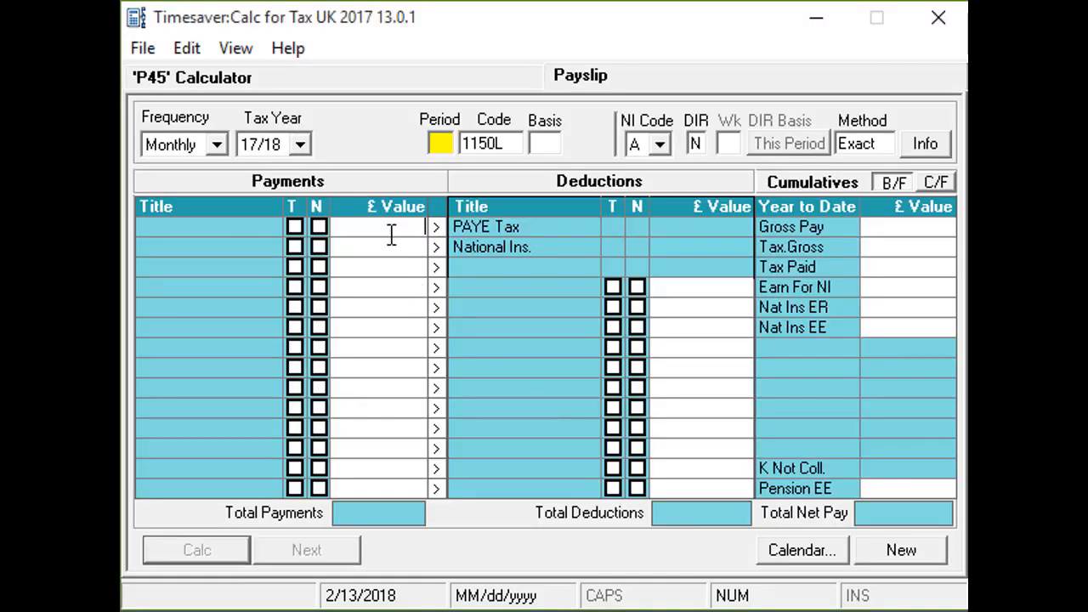
text(4000)
click(454, 146)
text(2)
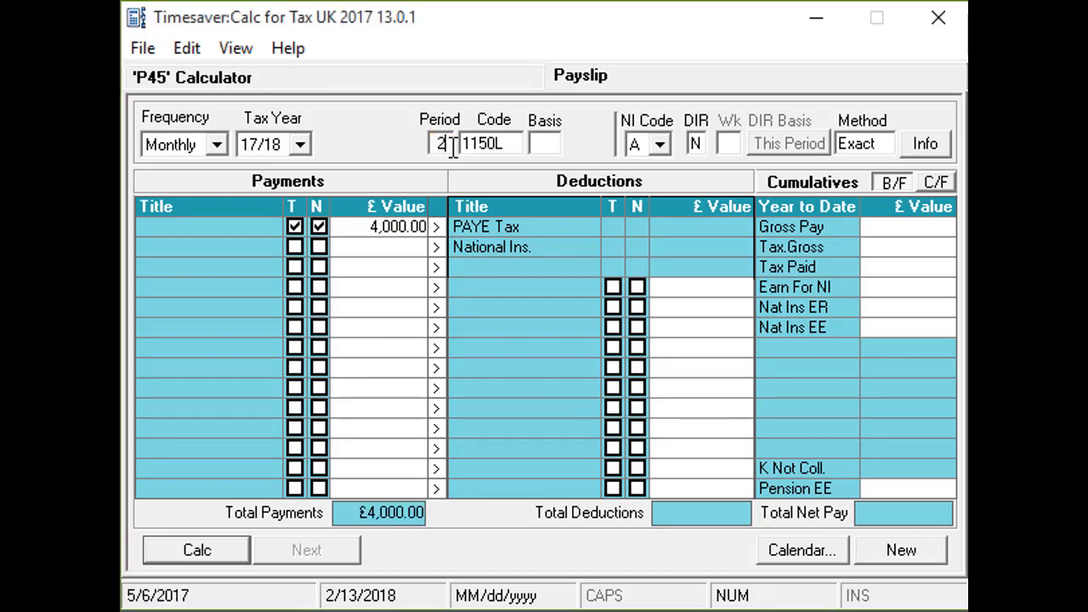
key(Return)
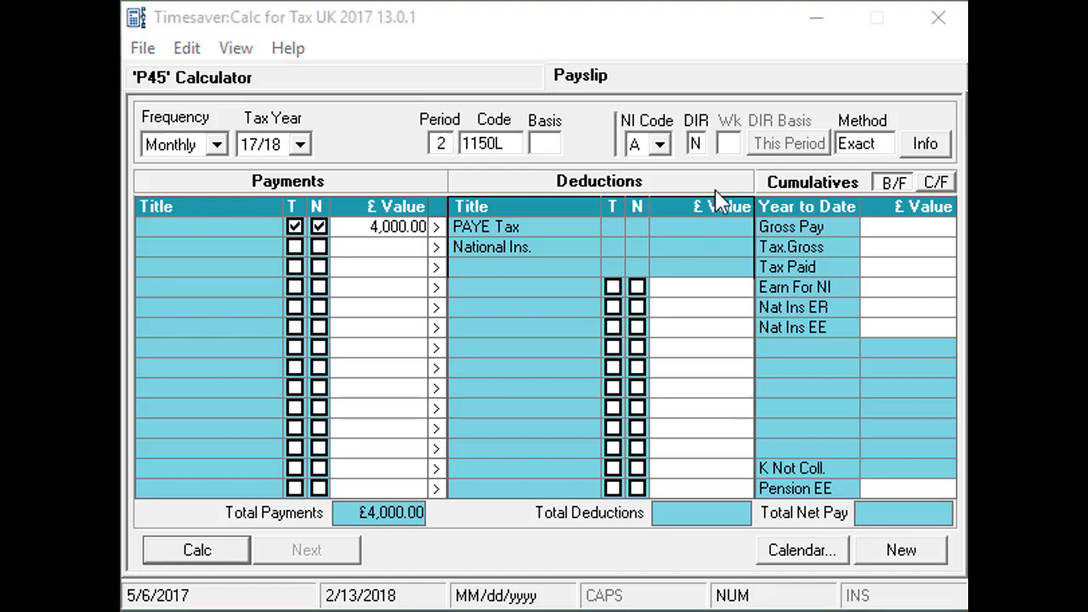
Enter brought-forward gross pay, taxable gross and earnings for NI of £3,000 each, with tax paid of £408, and calculate the payslip.
click(887, 226)
text(3000)
click(914, 250)
text(3,)
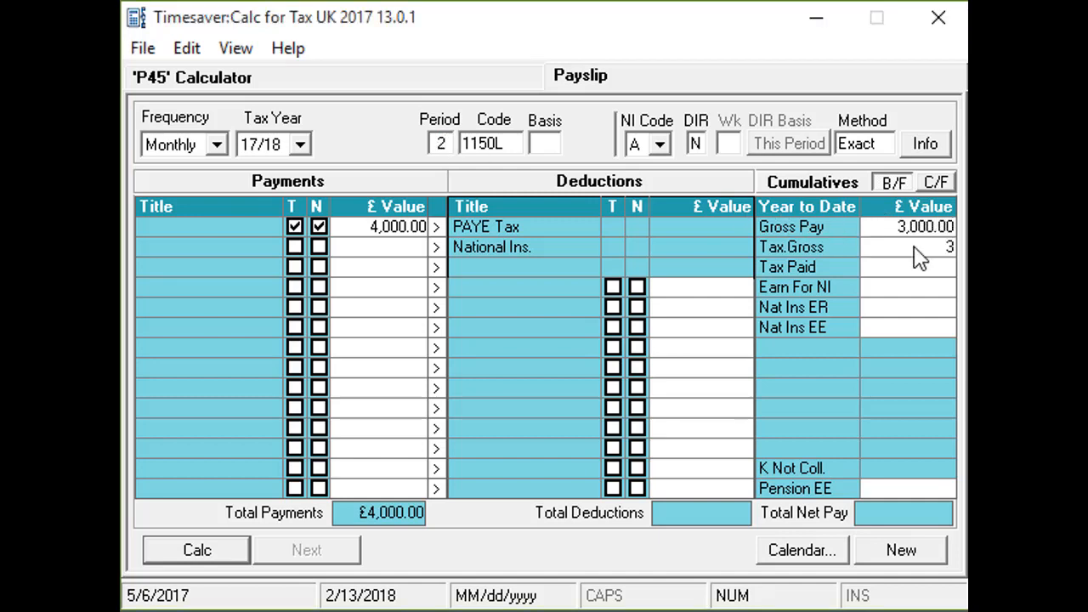
text(000)
click(917, 269)
text(408)
click(921, 289)
text(3000)
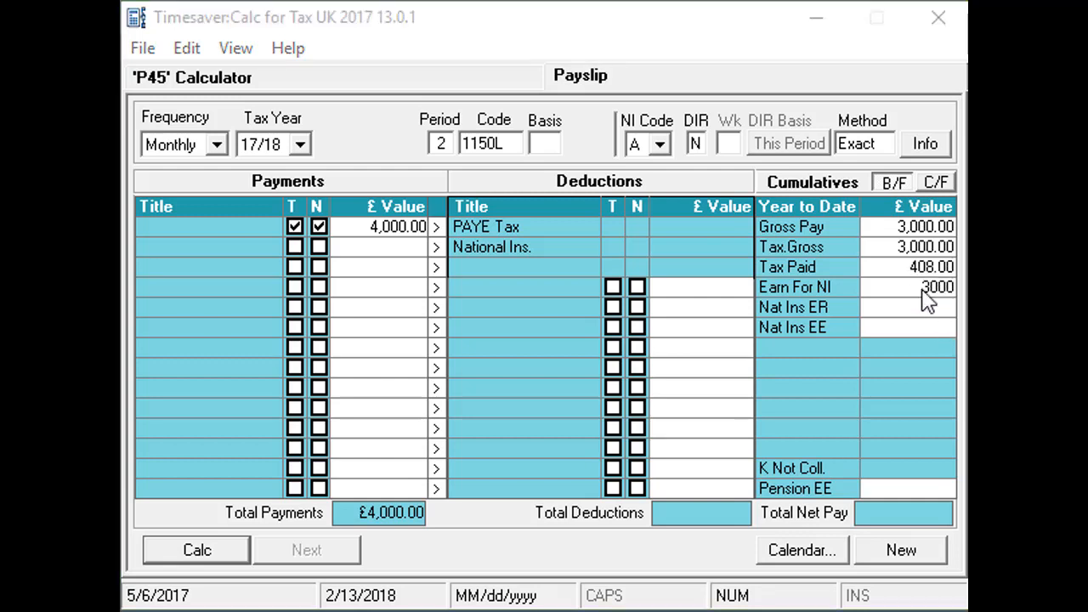
click(235, 557)
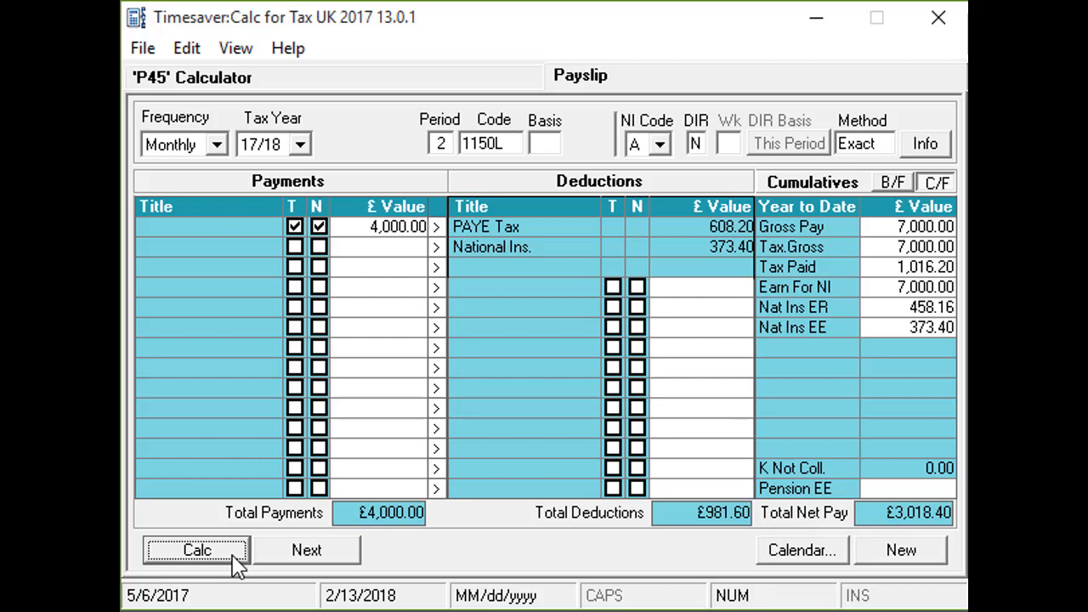
Set the brought-forward tax paid to £407 and recalculate the payslip.
click(892, 183)
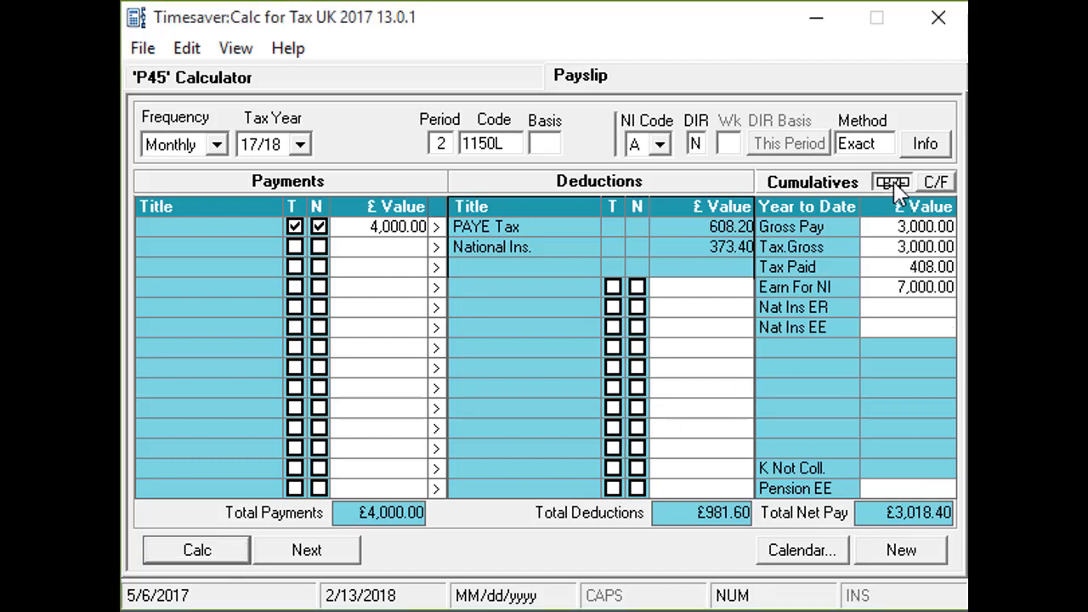
click(930, 267)
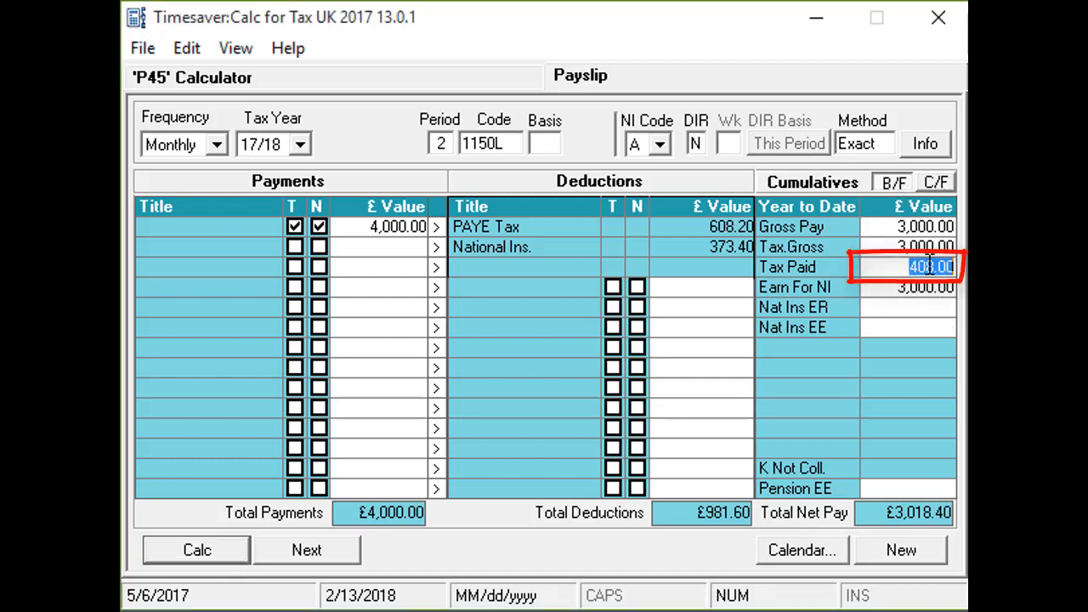
click(930, 267)
key(BackSpace)
text(7)
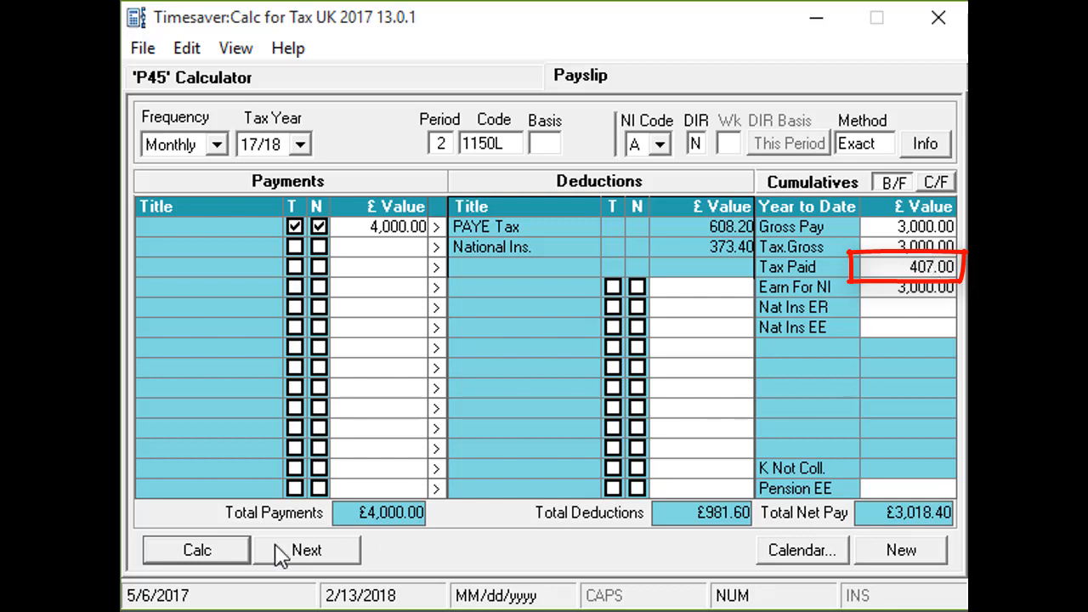
click(234, 557)
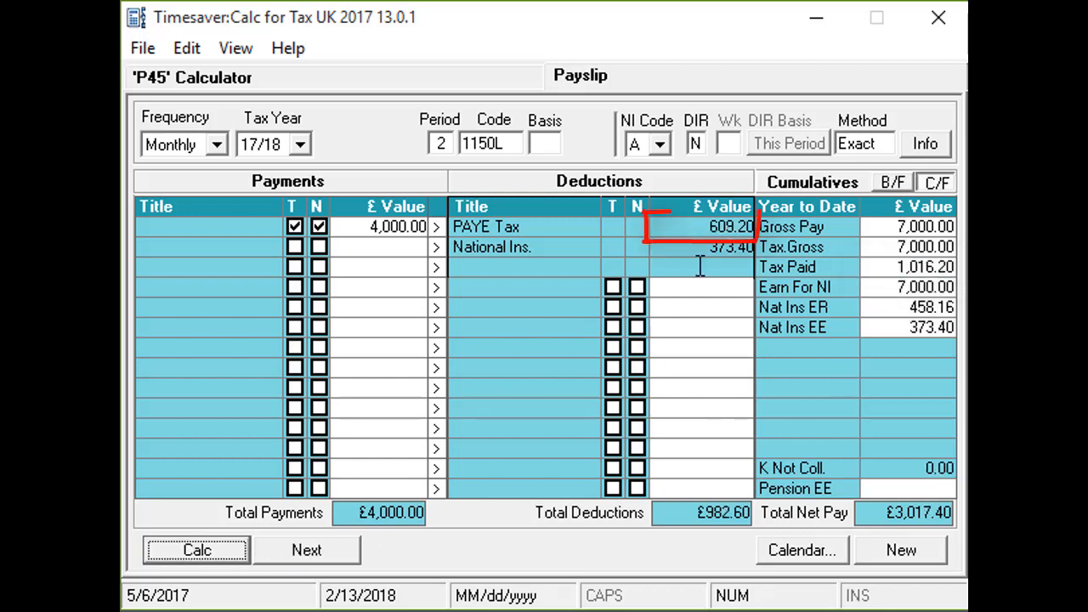